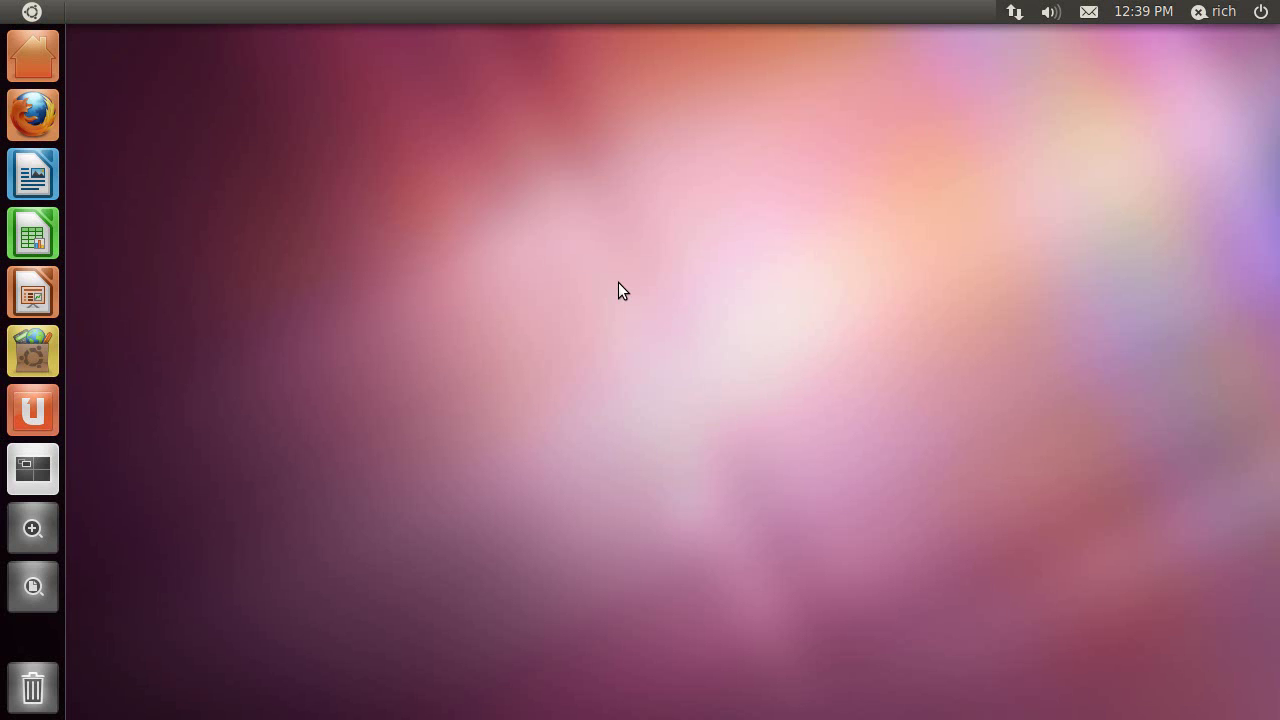
Open the top-right session menu to begin switching from the admin account to a guest session
click(1262, 12)
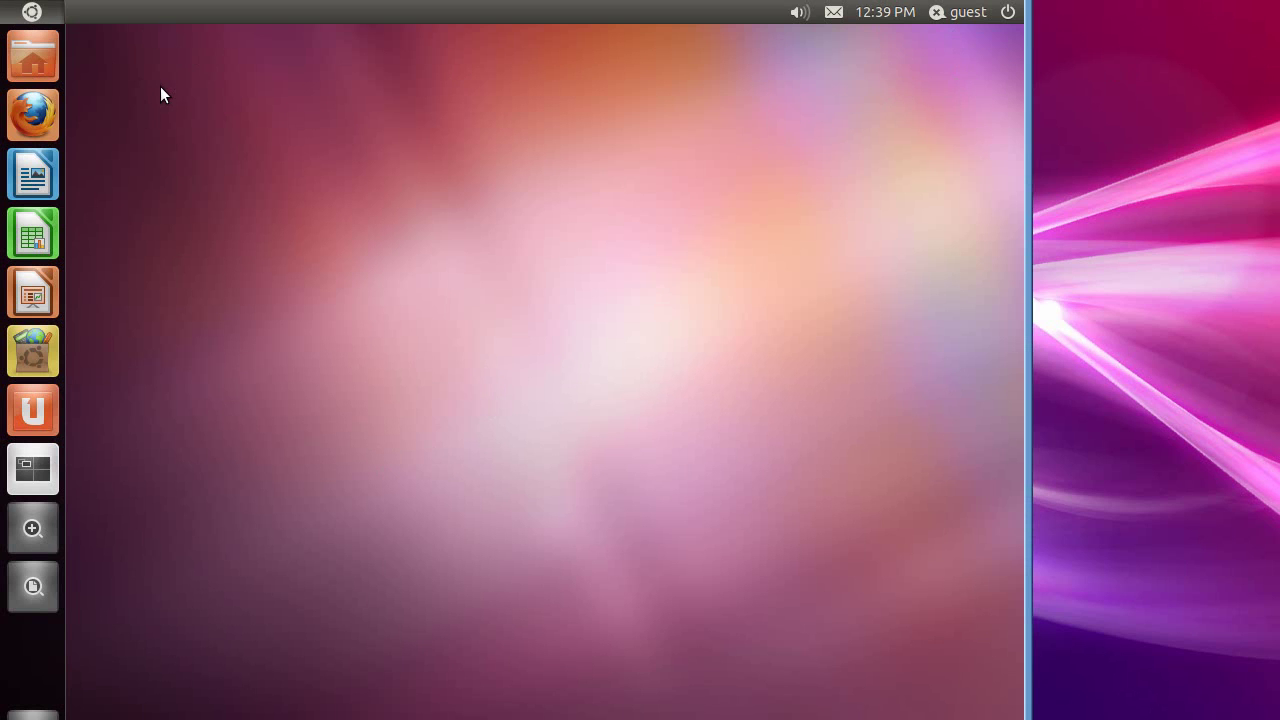
Use Monitors to set the guest display to 1280 x 720 (16:9) and keep it
key(super)
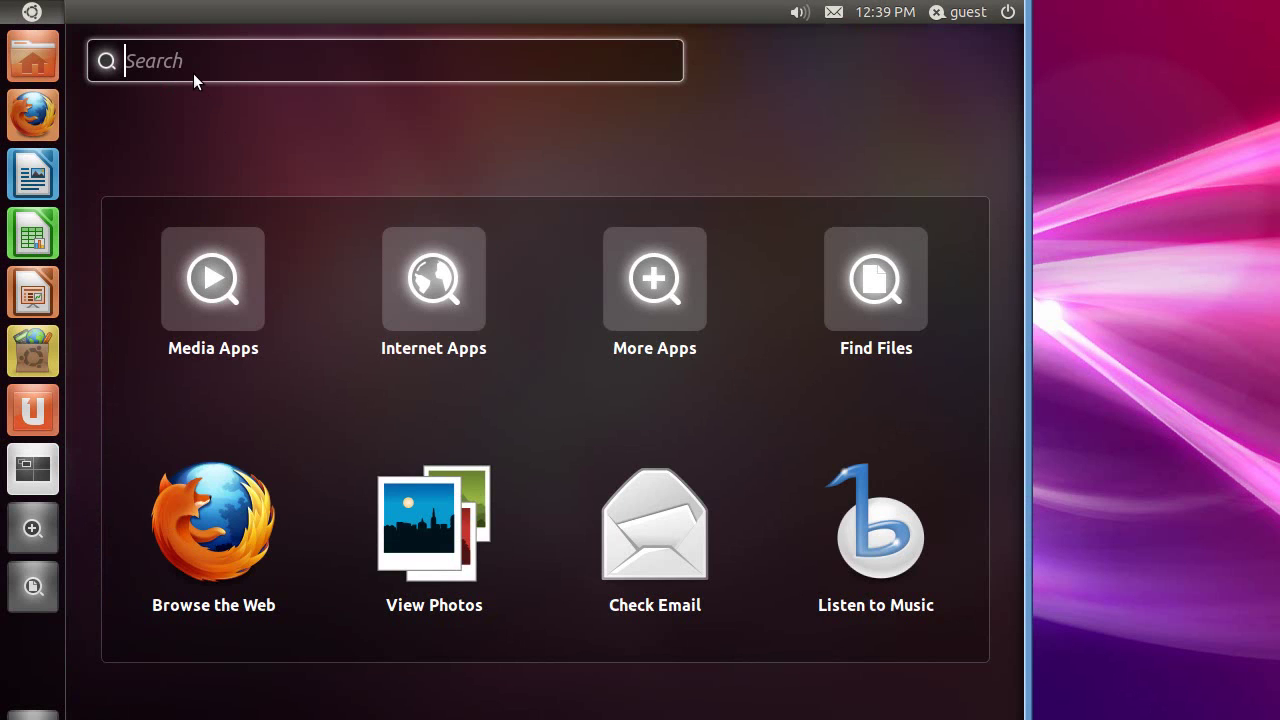
text(monitor)
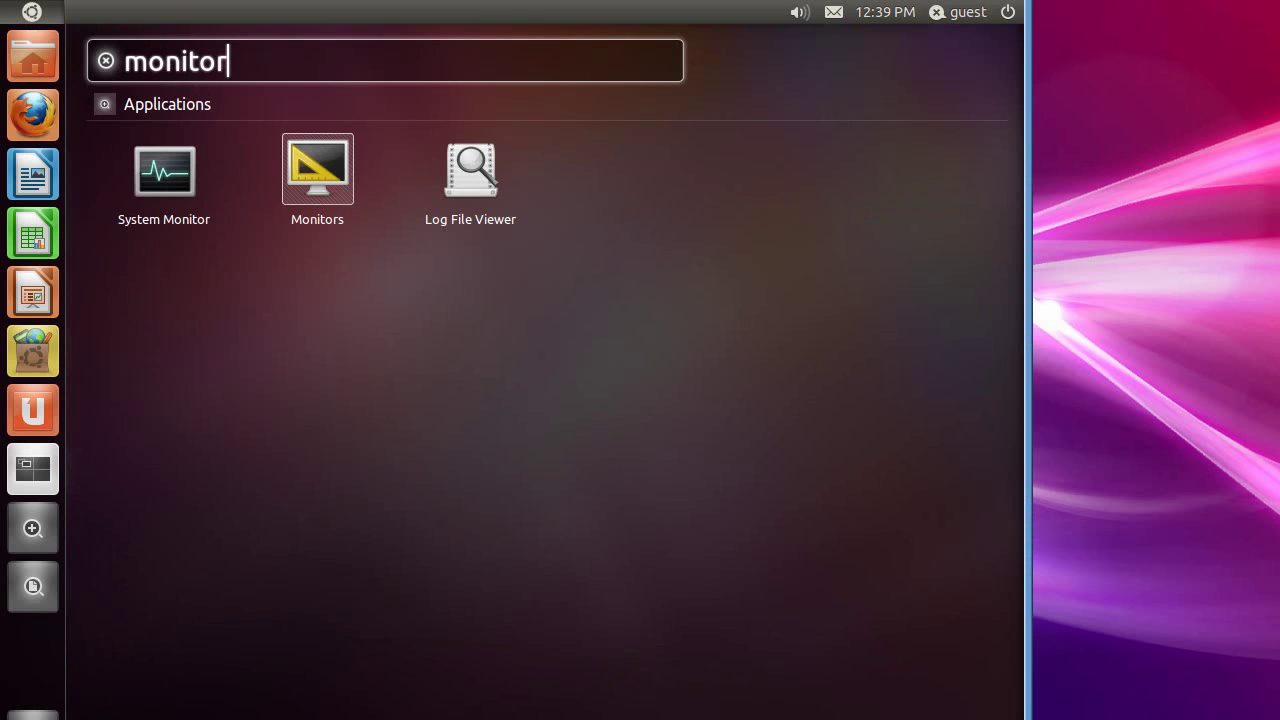
click(340, 164)
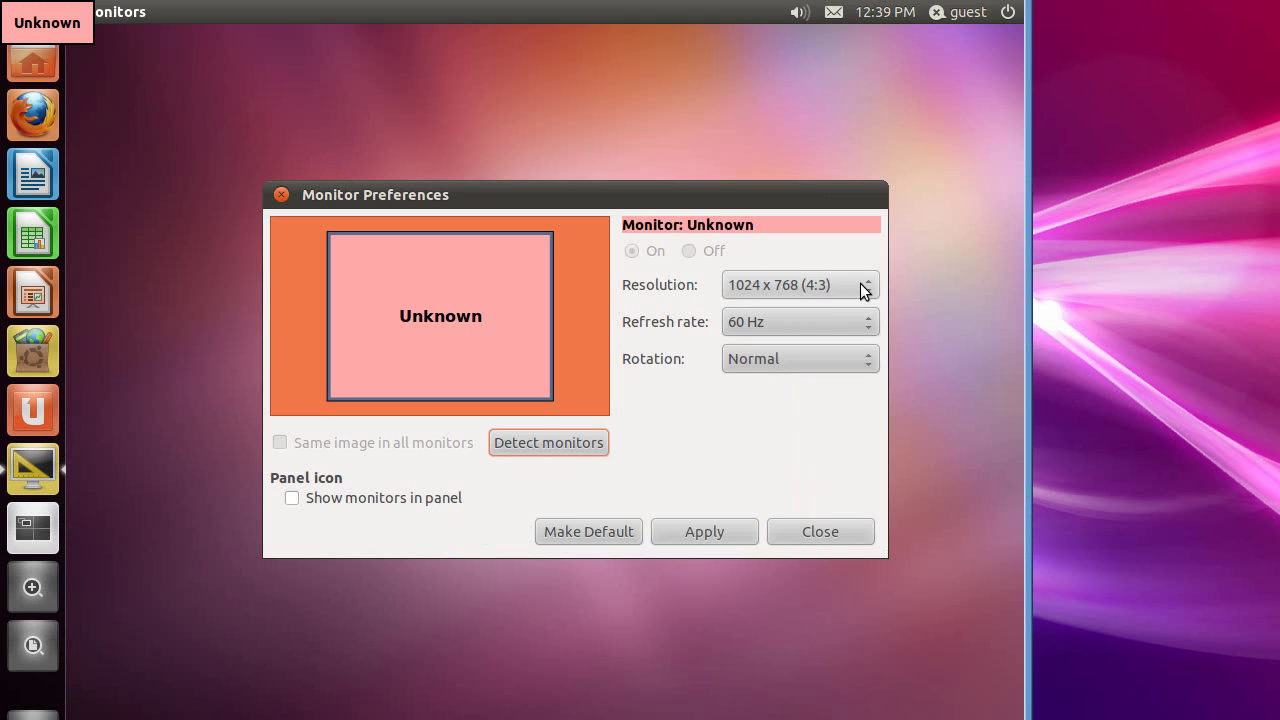
click(862, 289)
click(807, 276)
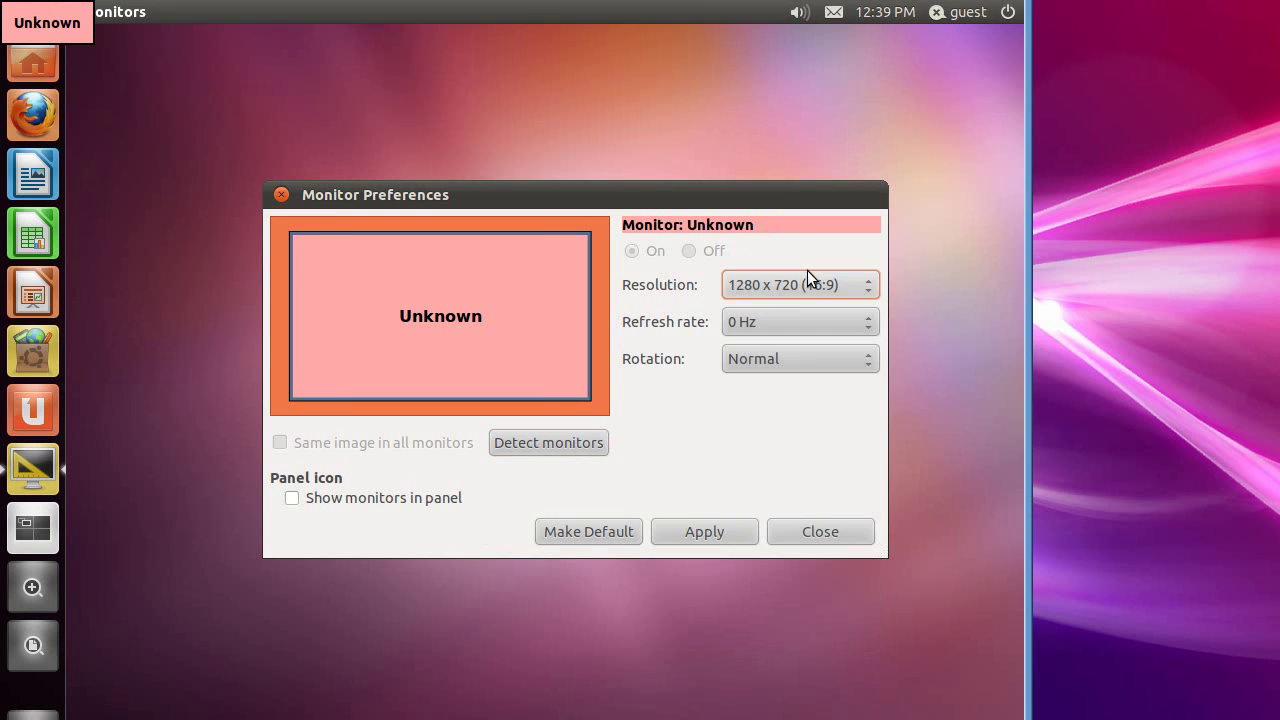
click(748, 530)
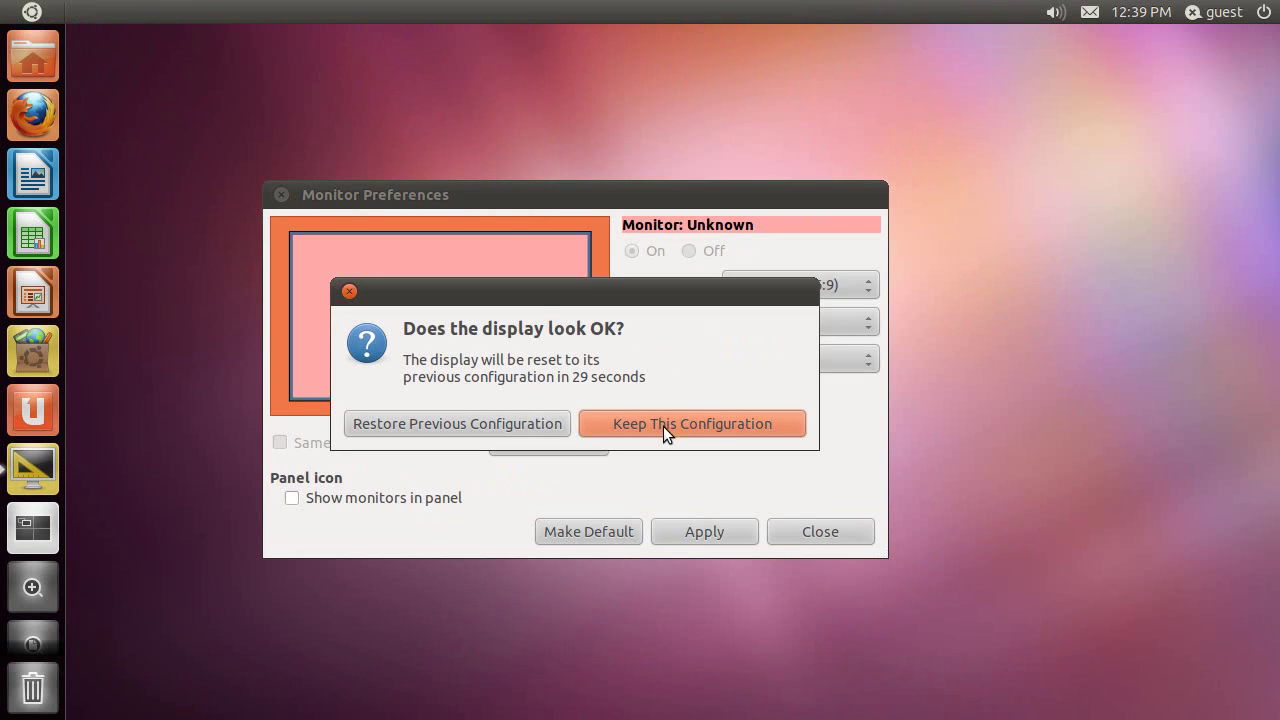
click(663, 426)
click(786, 531)
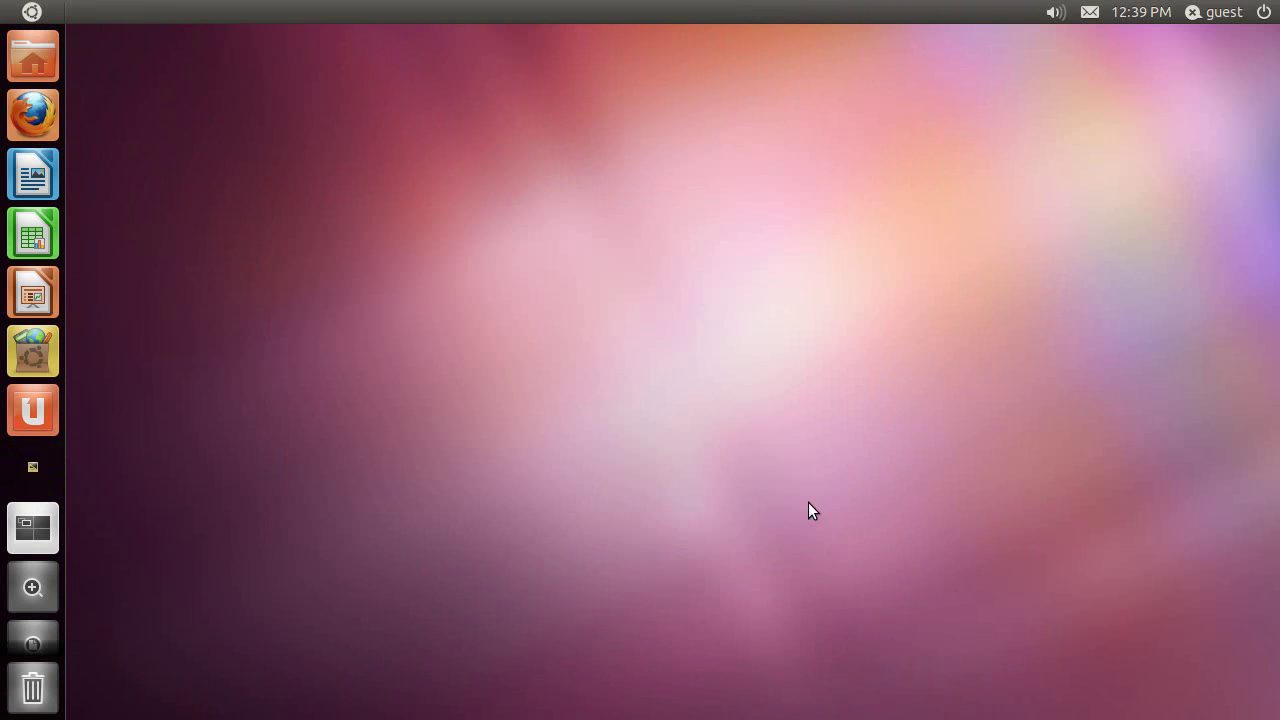
click(1213, 15)
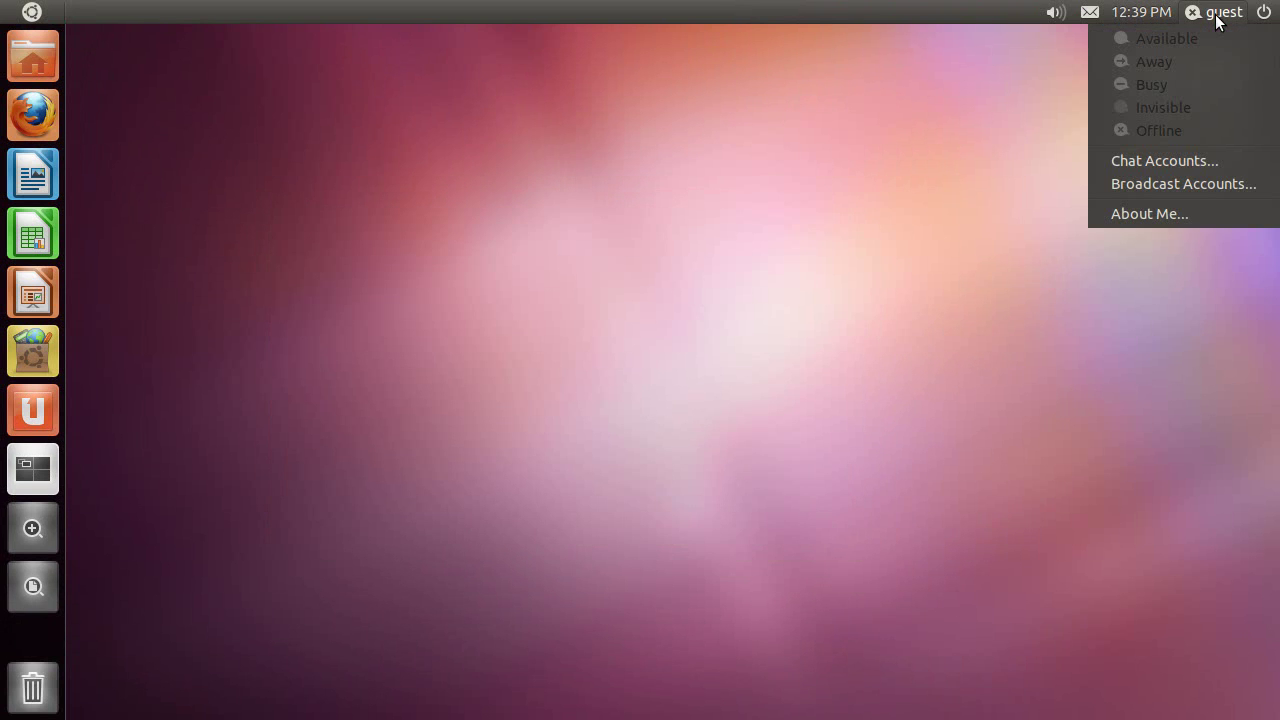
click(992, 116)
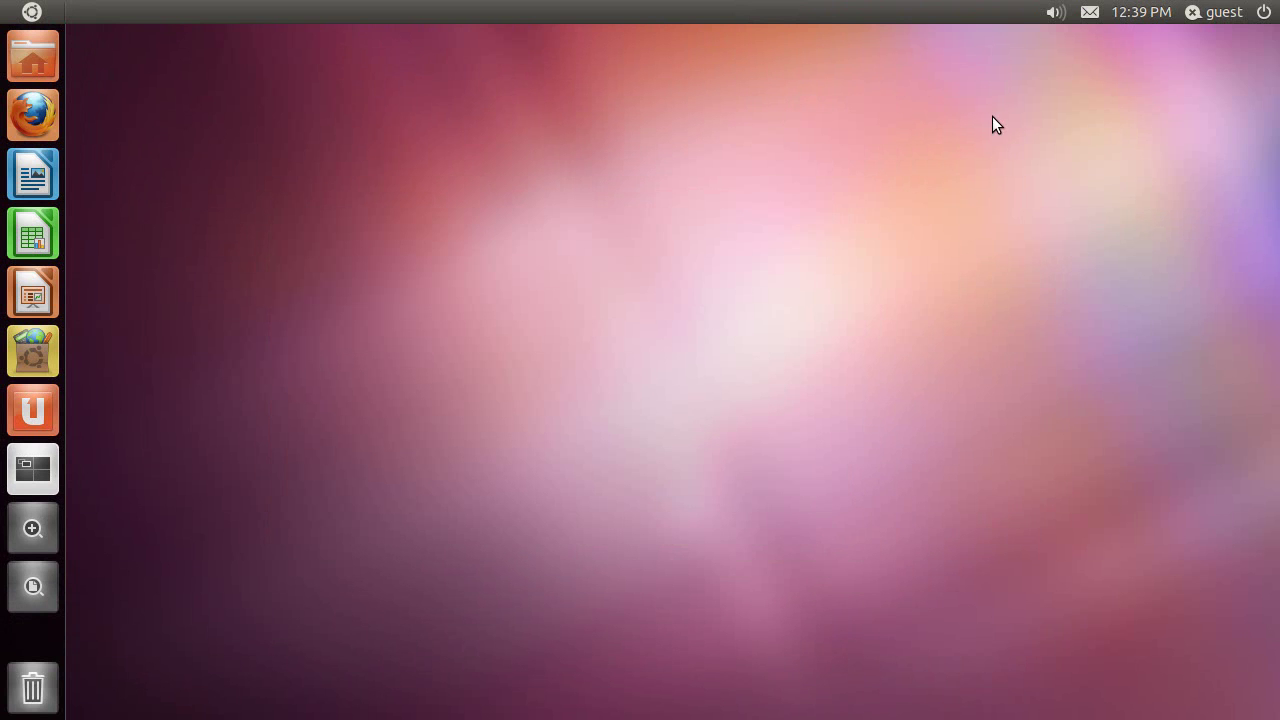
click(57, 66)
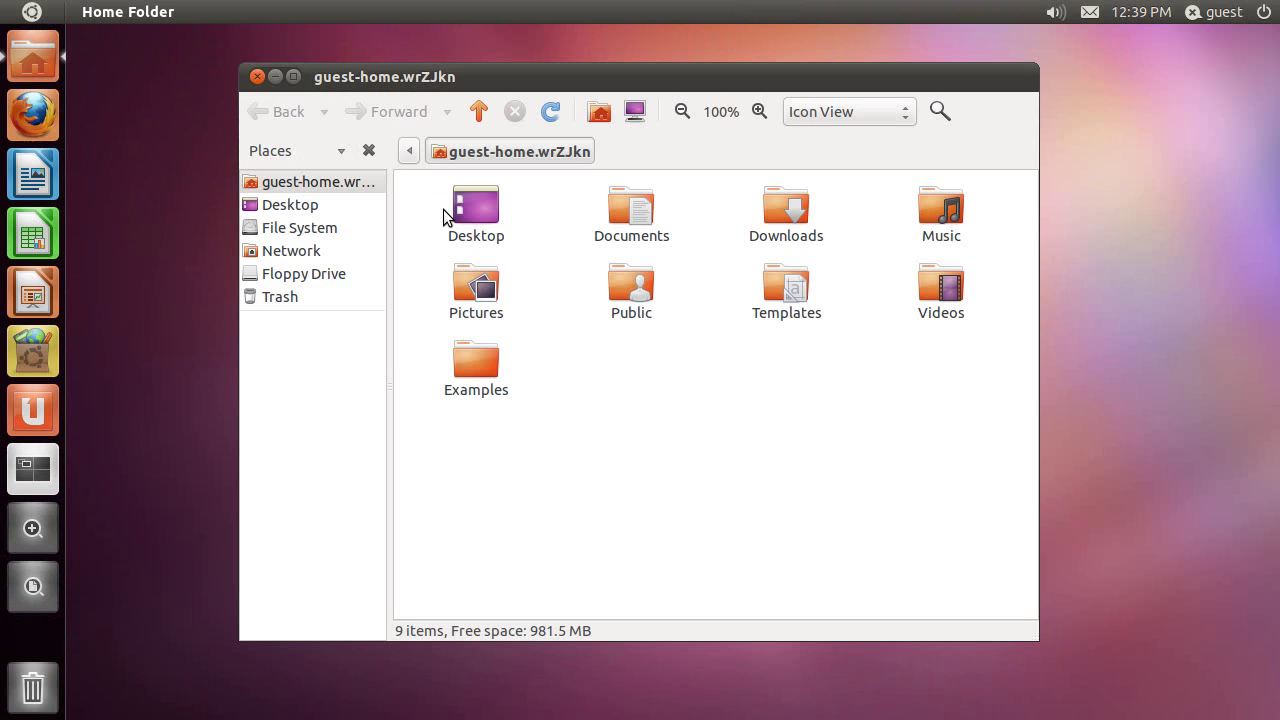
click(290, 228)
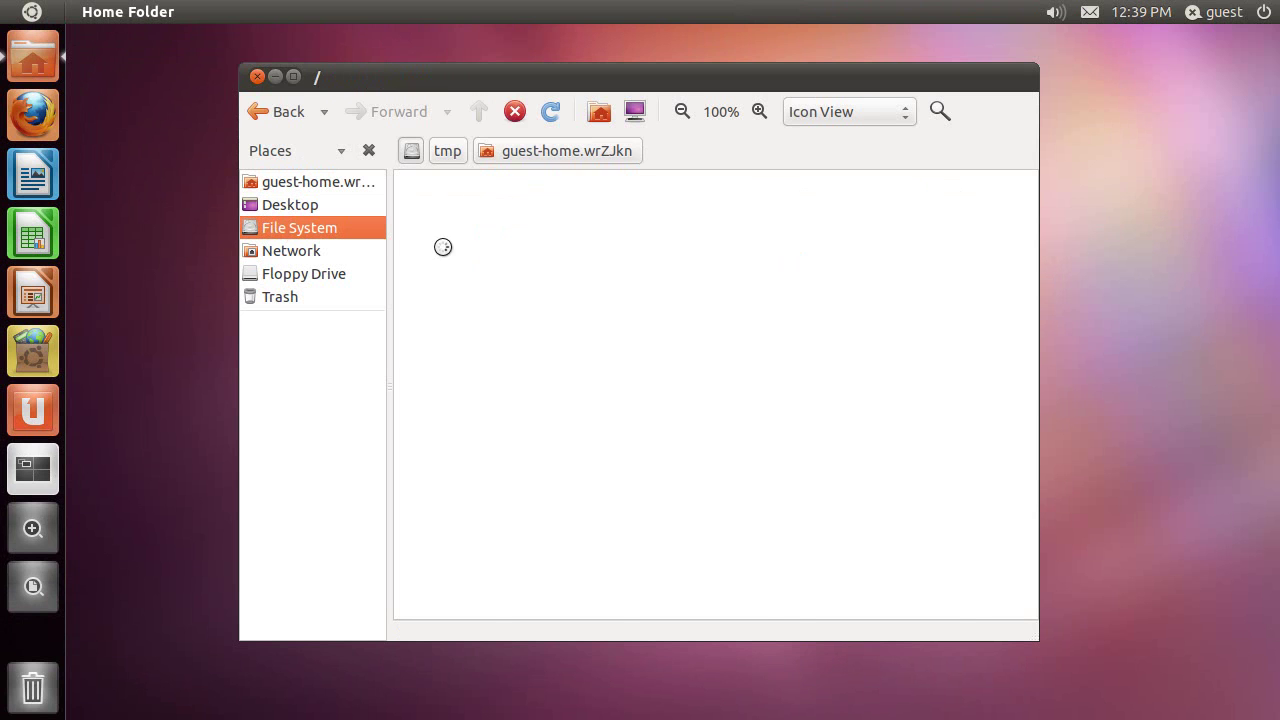
double_click(620, 287)
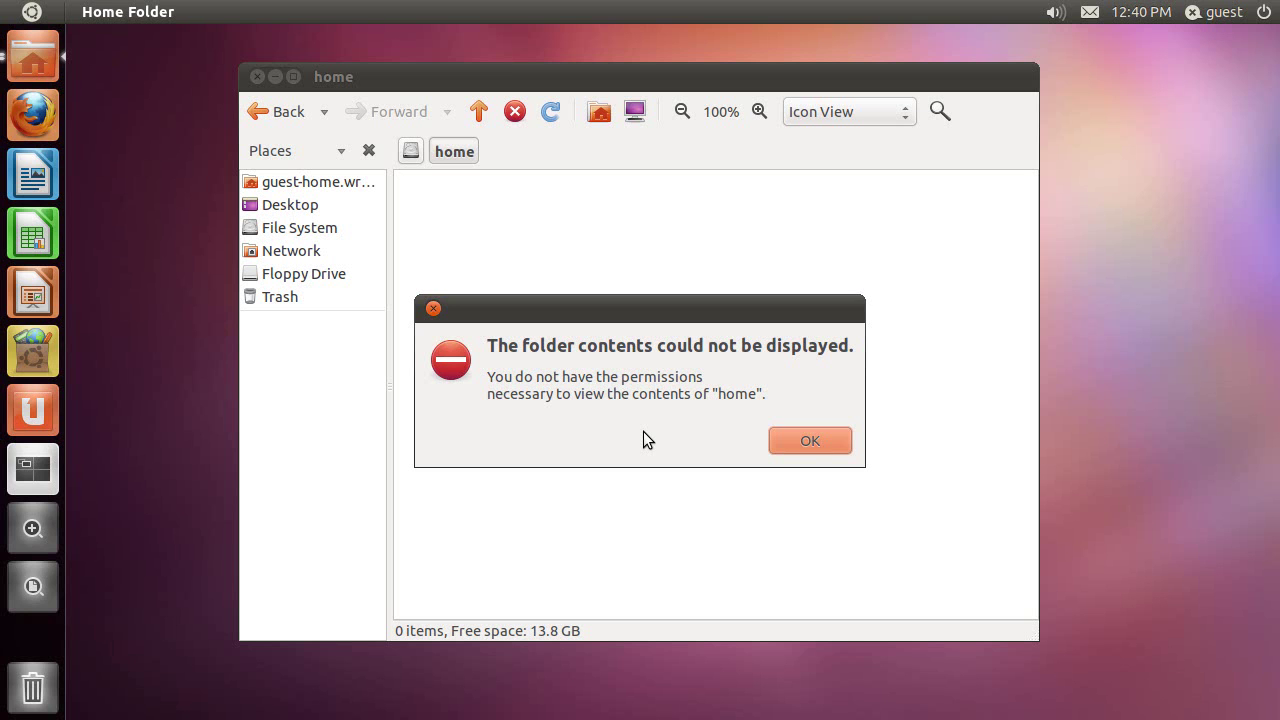
click(806, 440)
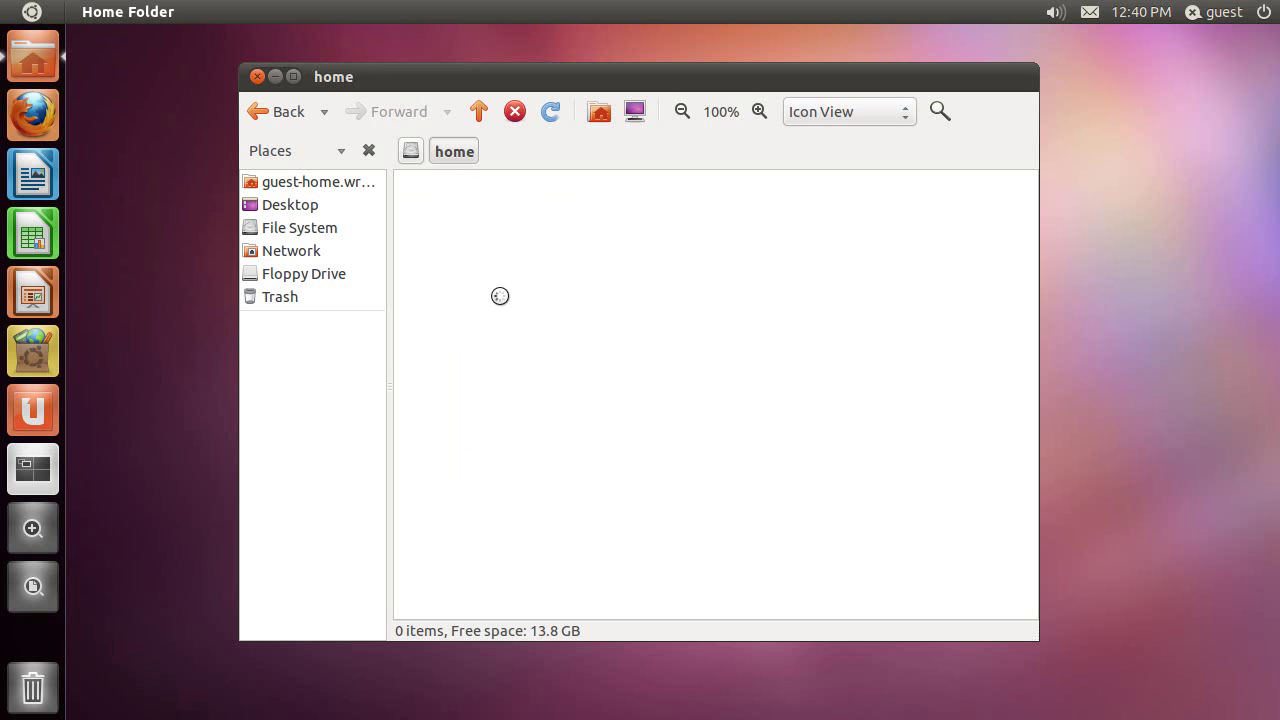
click(257, 76)
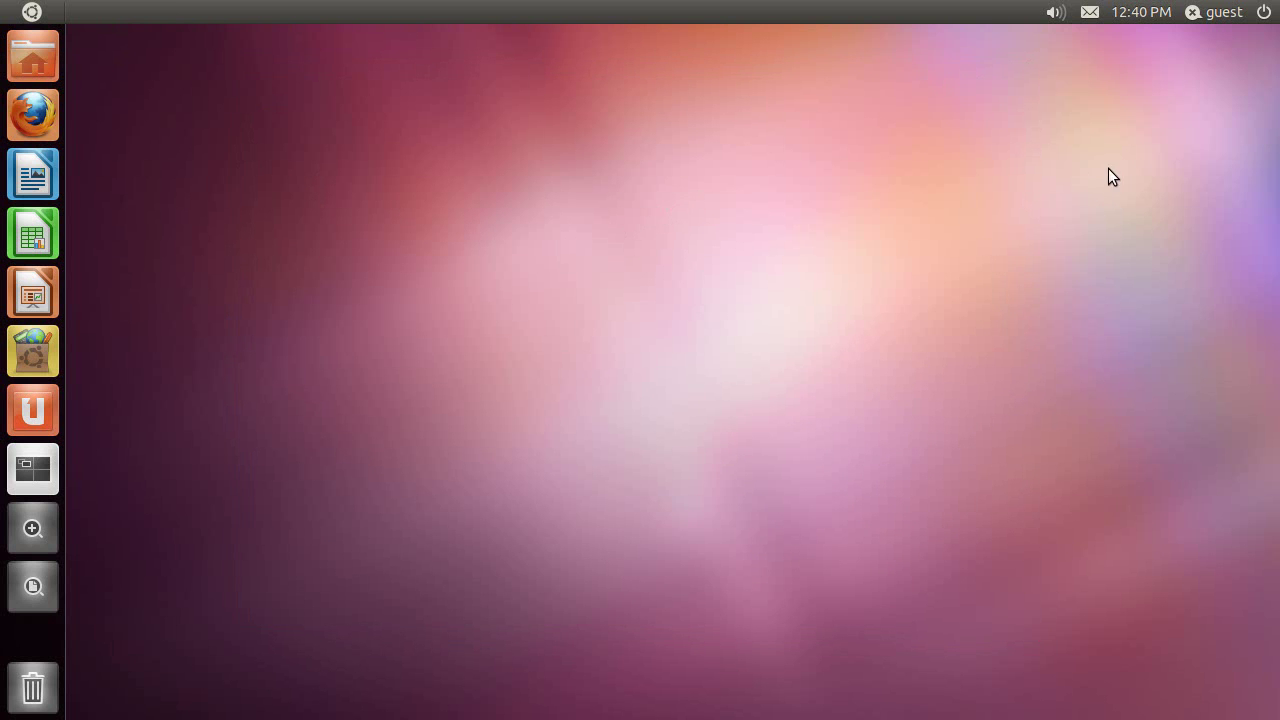
Switch from the guest session to the admin account and unlock it with its password
click(1265, 12)
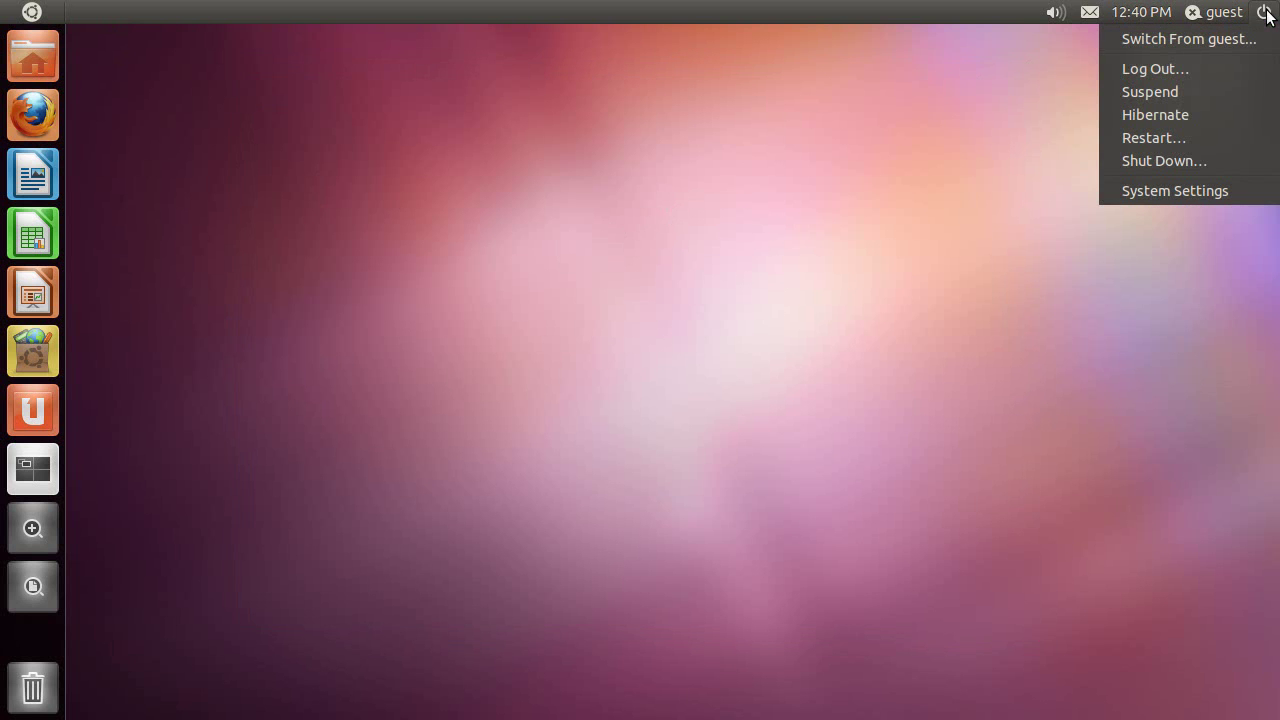
click(1231, 39)
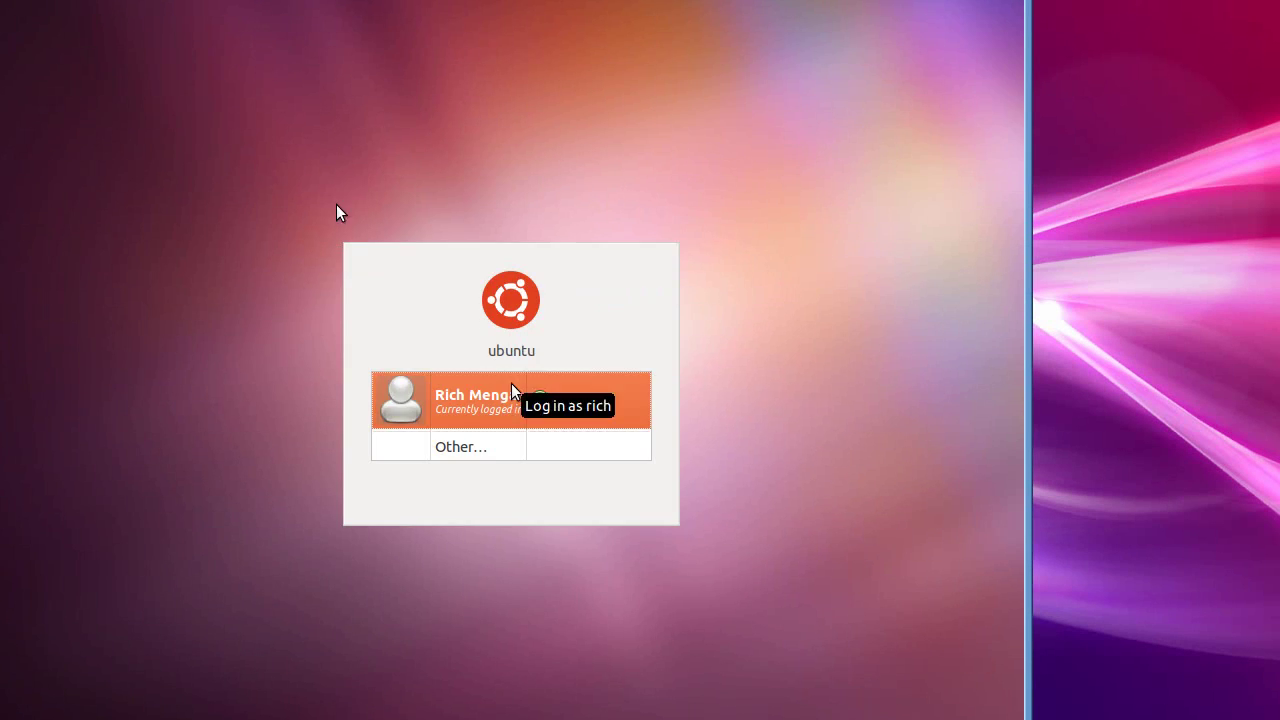
click(481, 404)
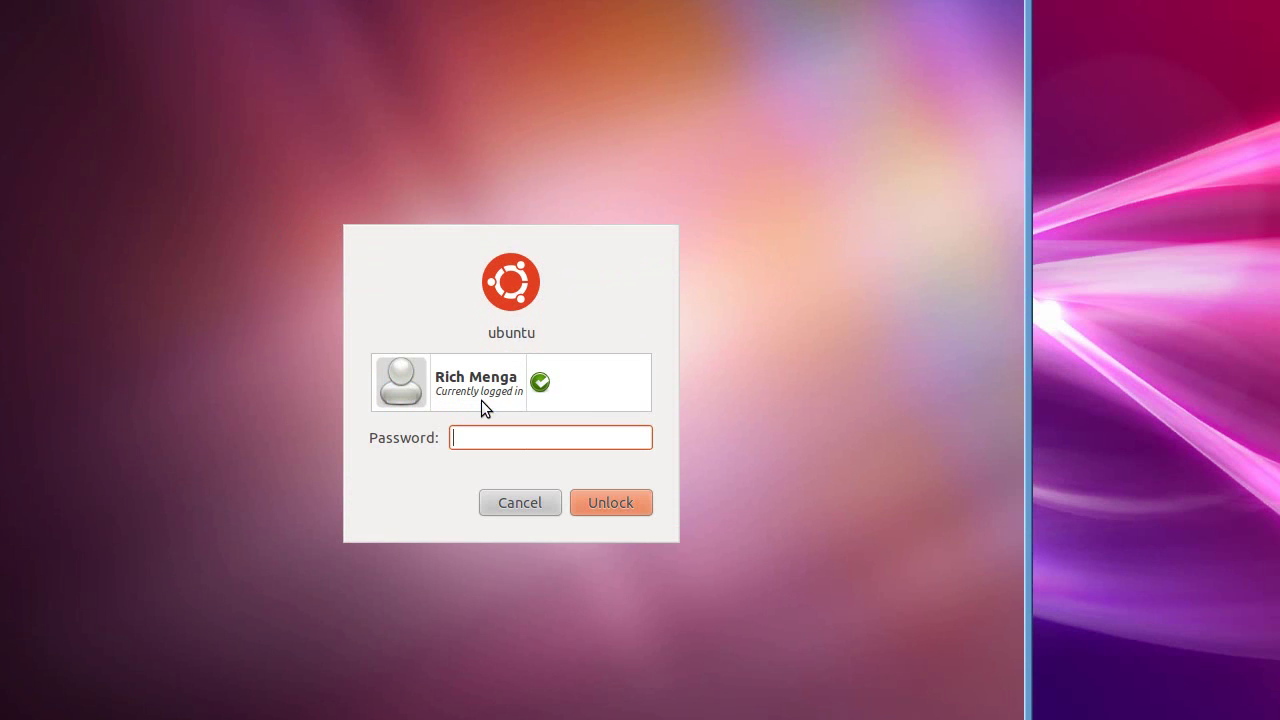
text(••••)
key(Return)
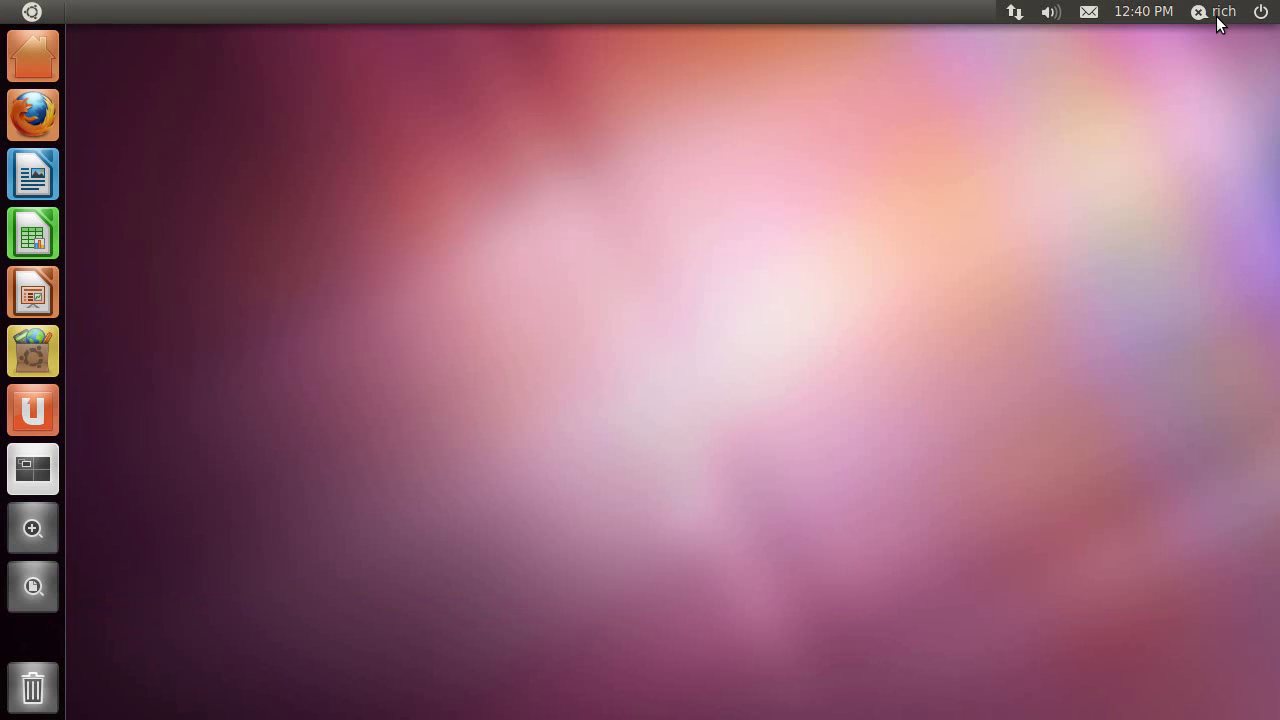
click(1218, 22)
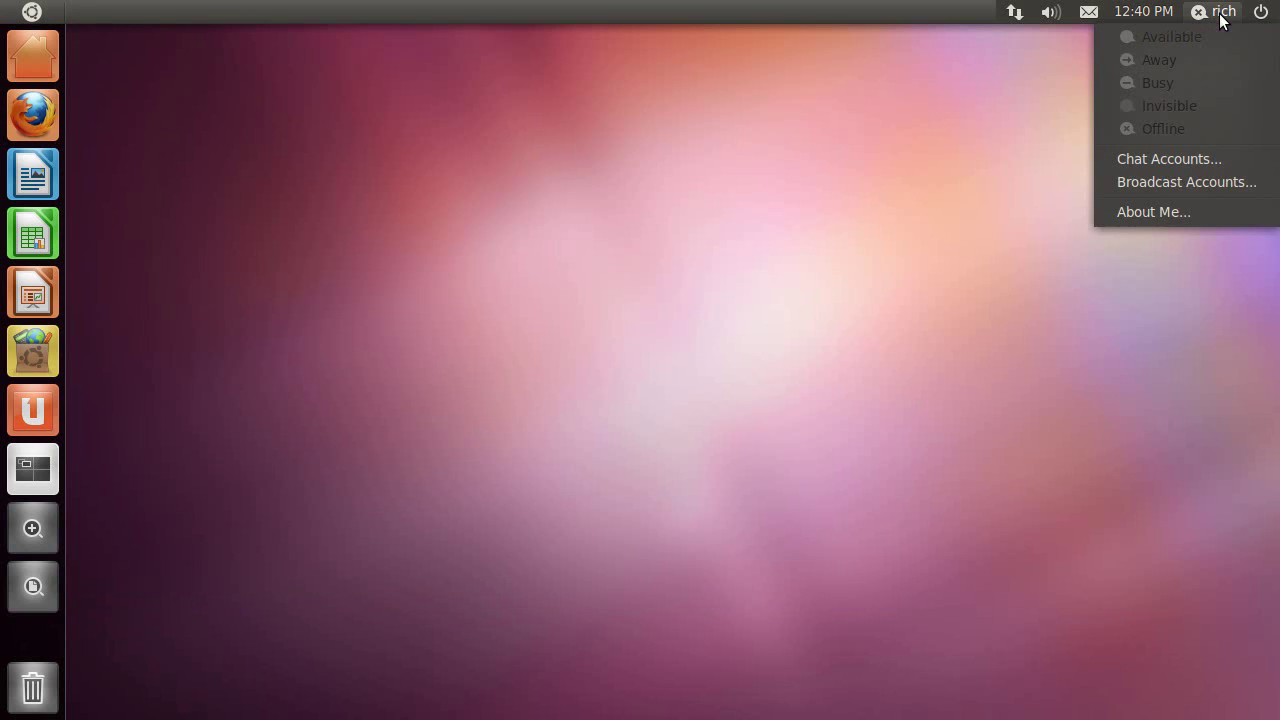
click(217, 145)
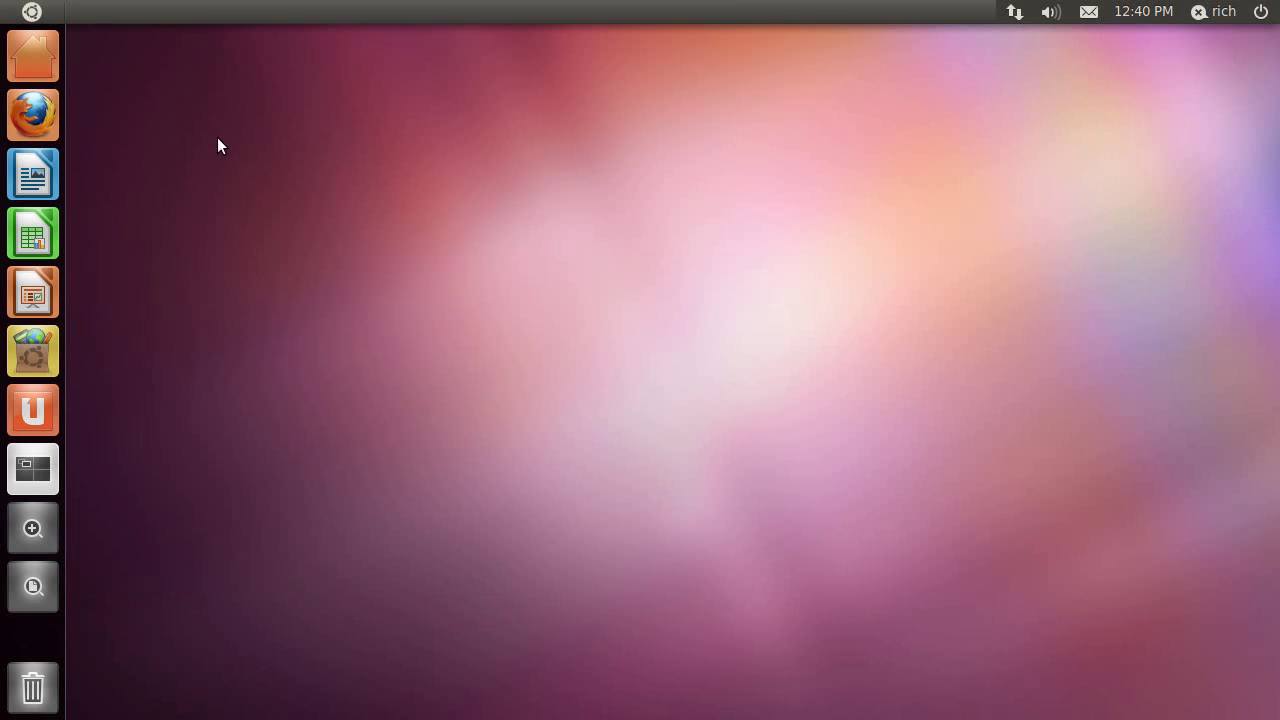
click(36, 58)
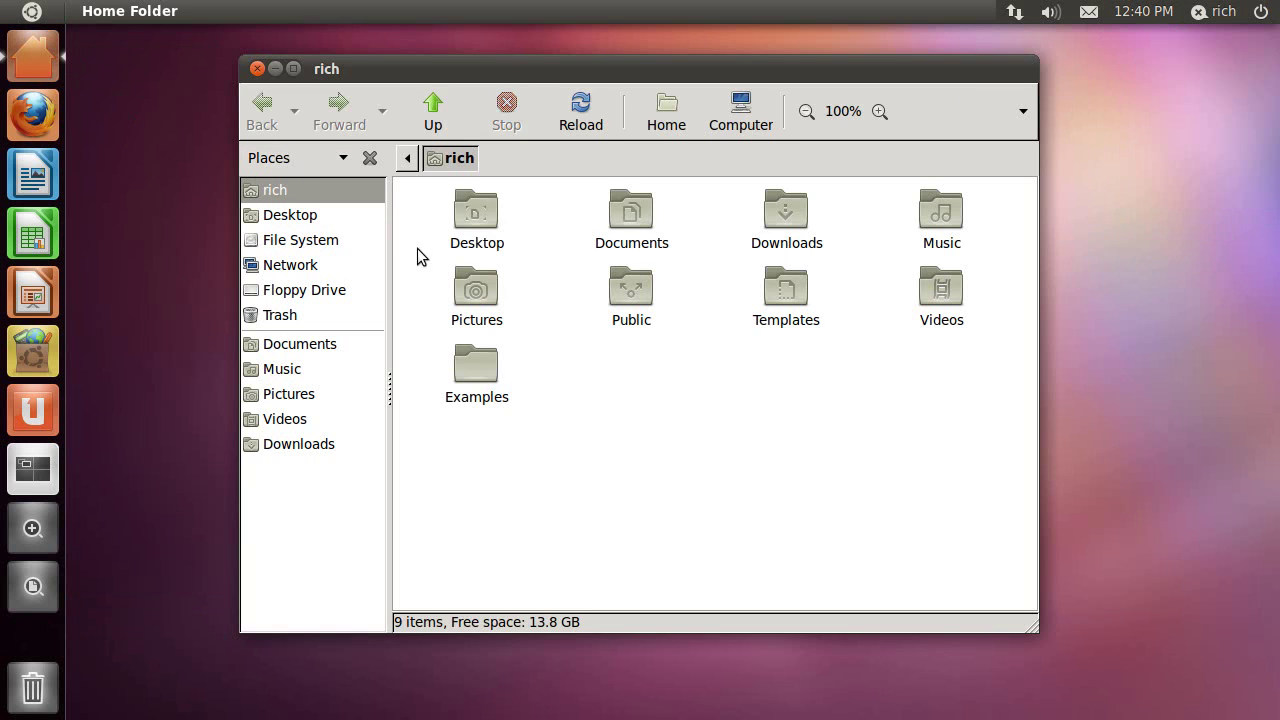
click(281, 248)
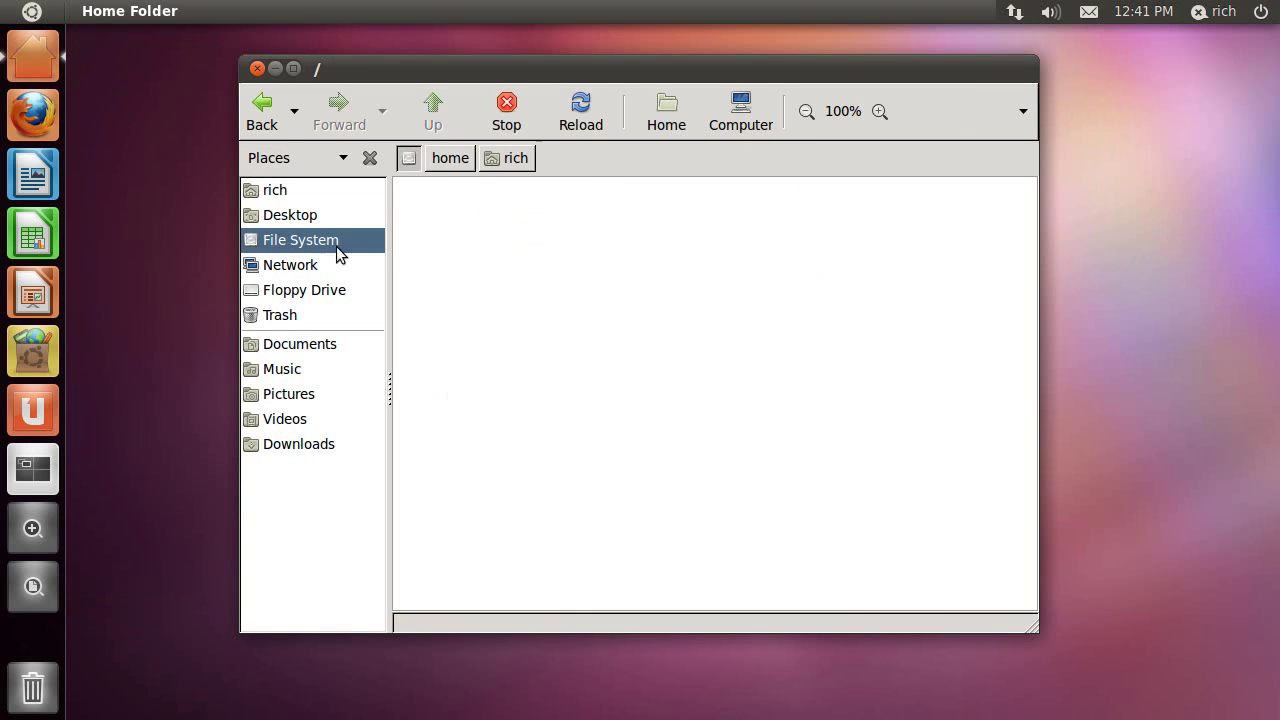
click(257, 68)
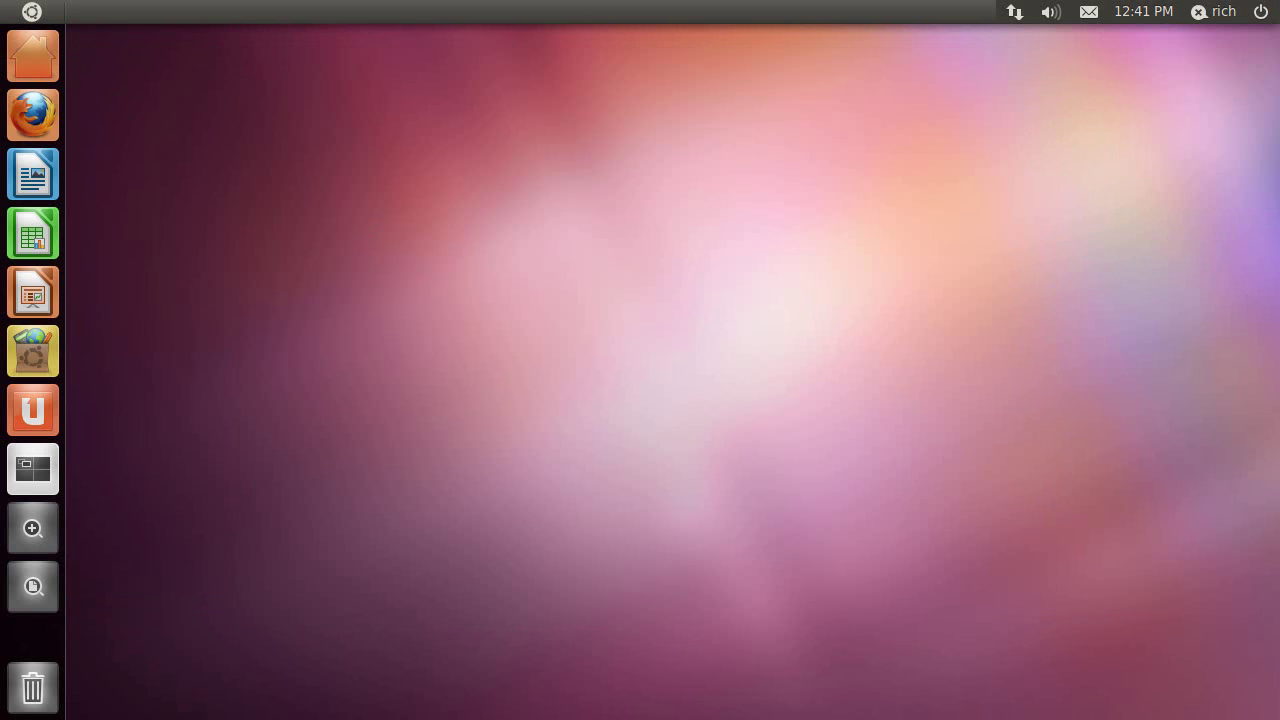
click(1226, 14)
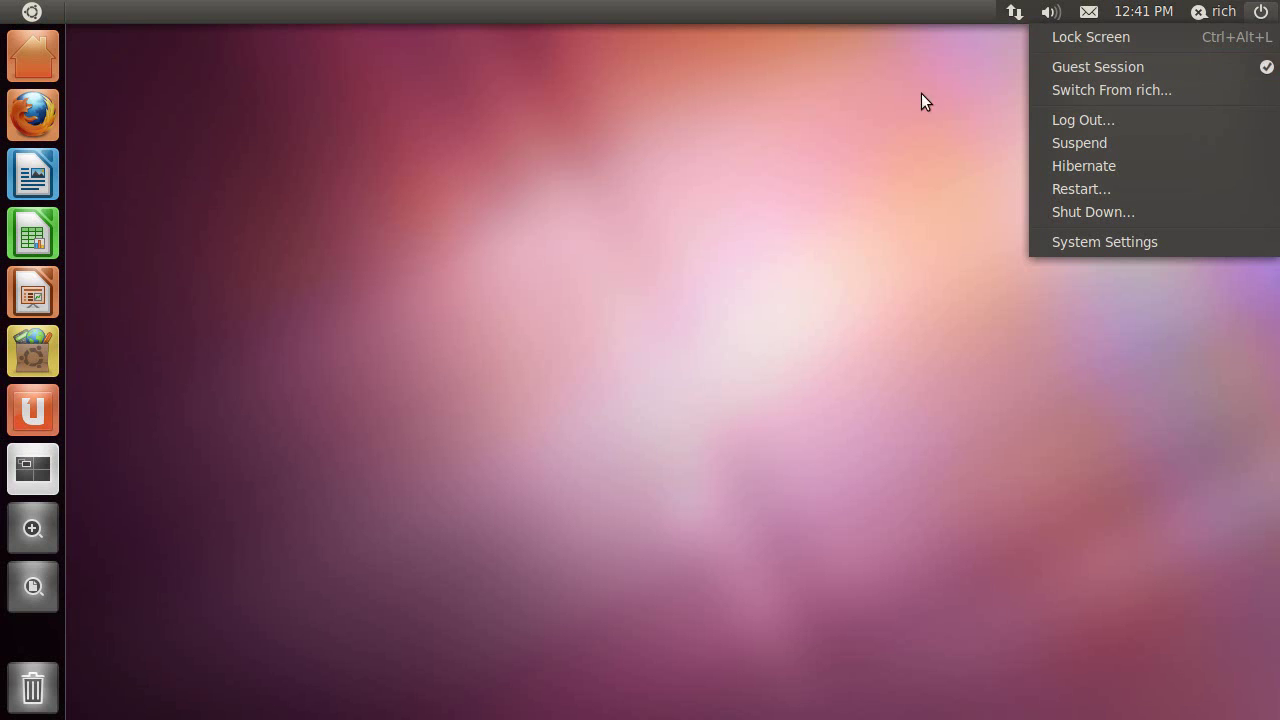
click(776, 210)
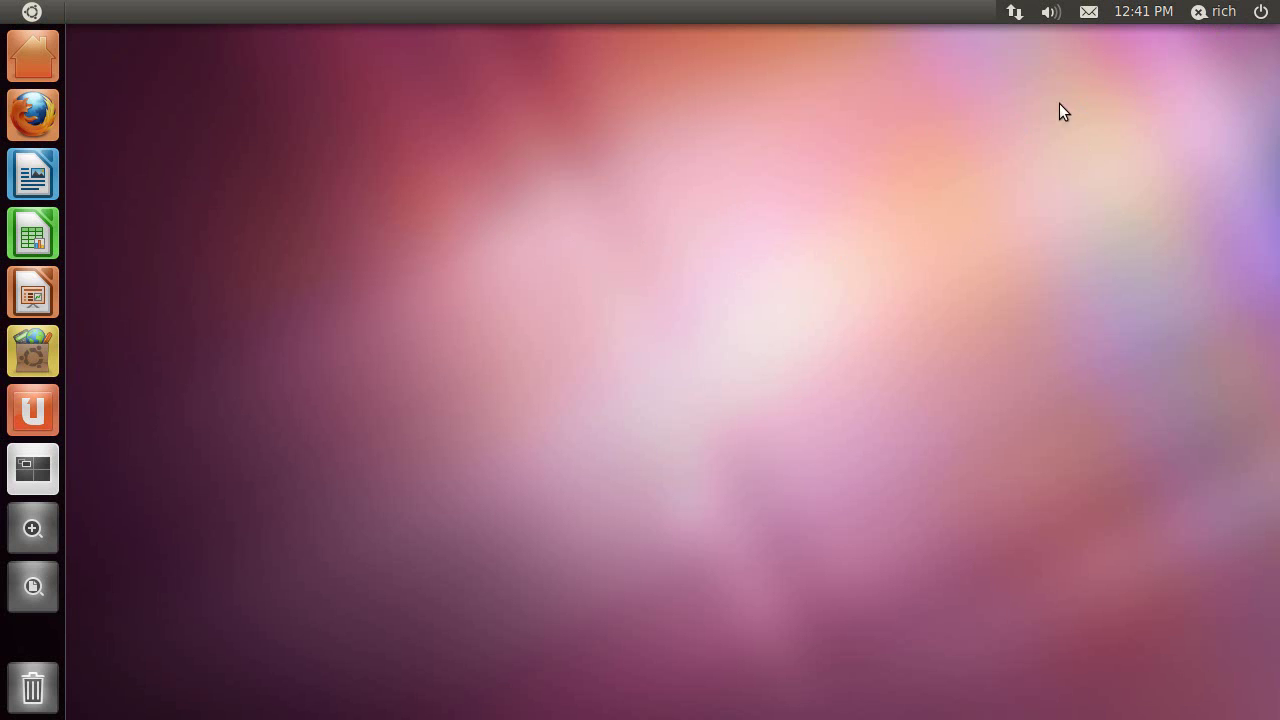
click(1261, 11)
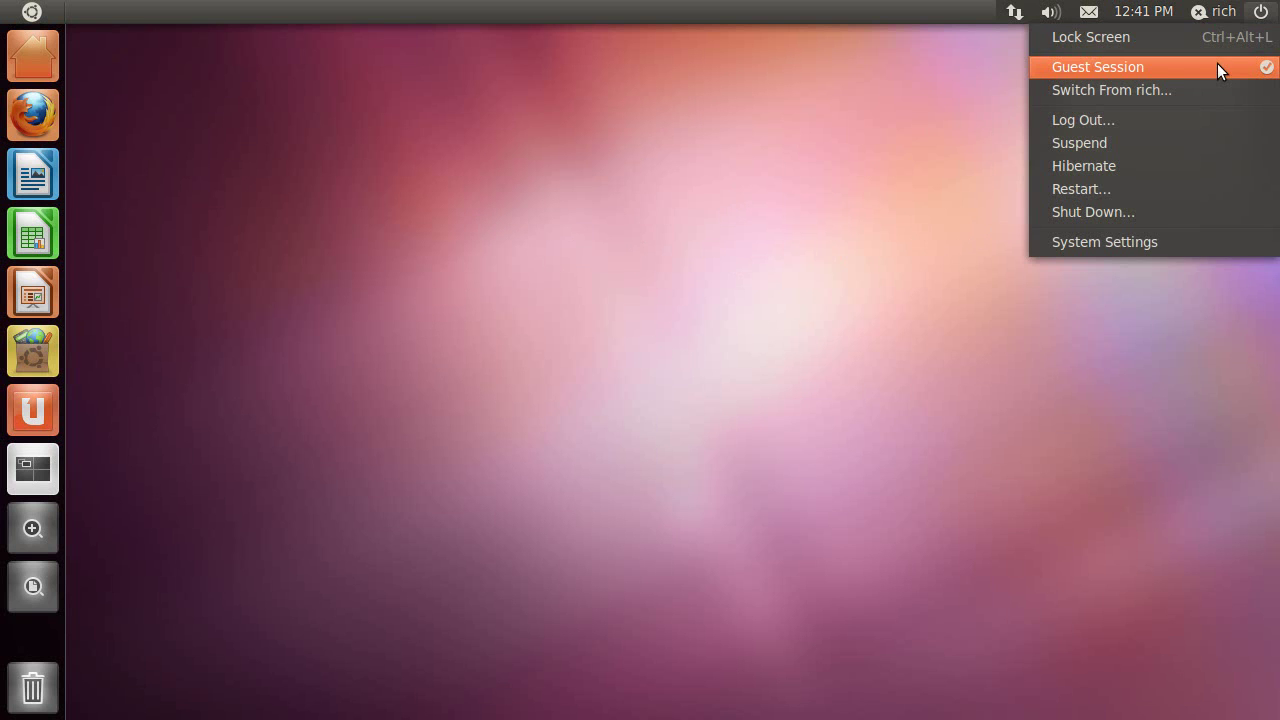
click(786, 195)
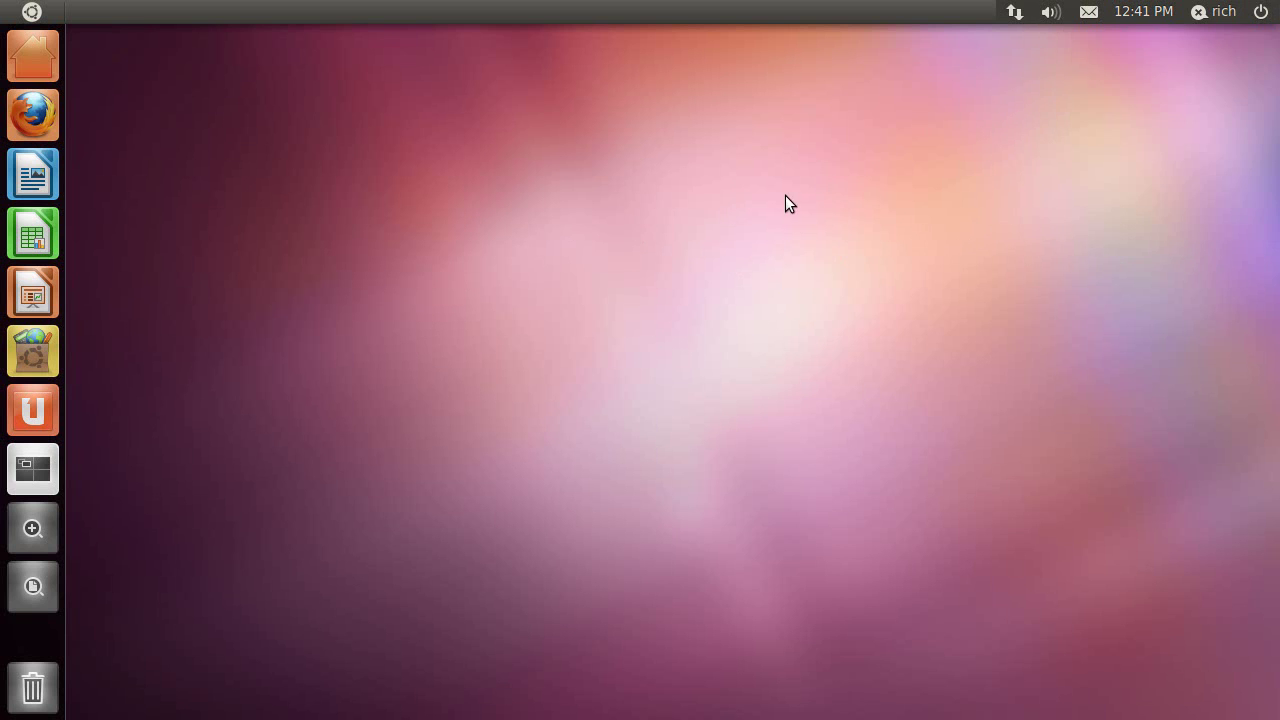